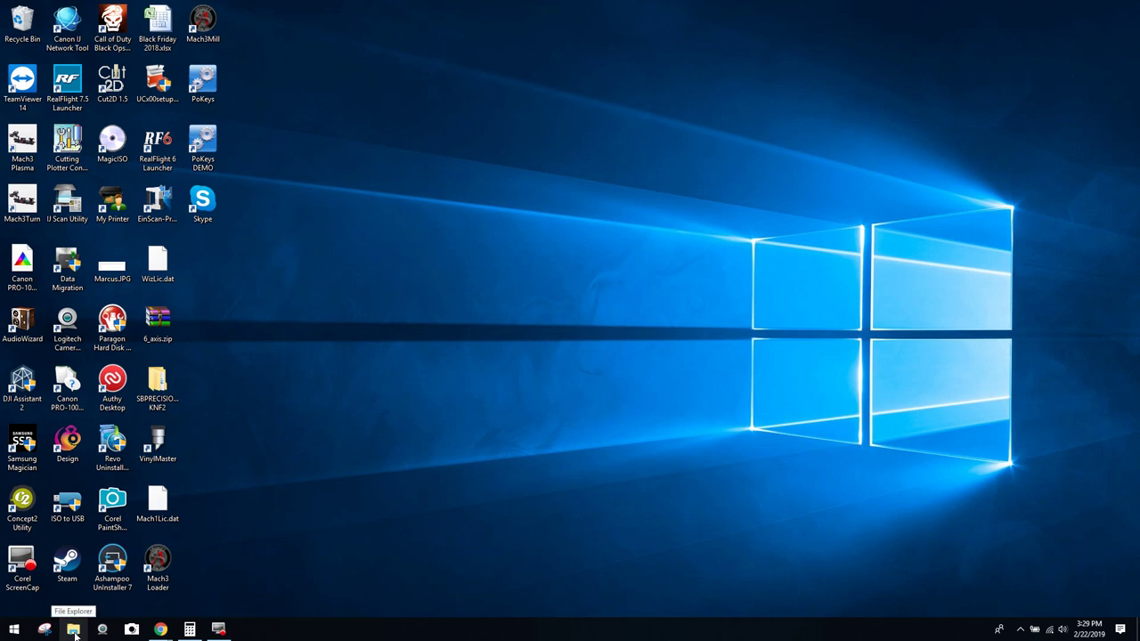
# - Browse in File Explorer to C:\Mach3\xmlbackups, which holds only ReadMe.txt
pyautogui.click(74, 633)
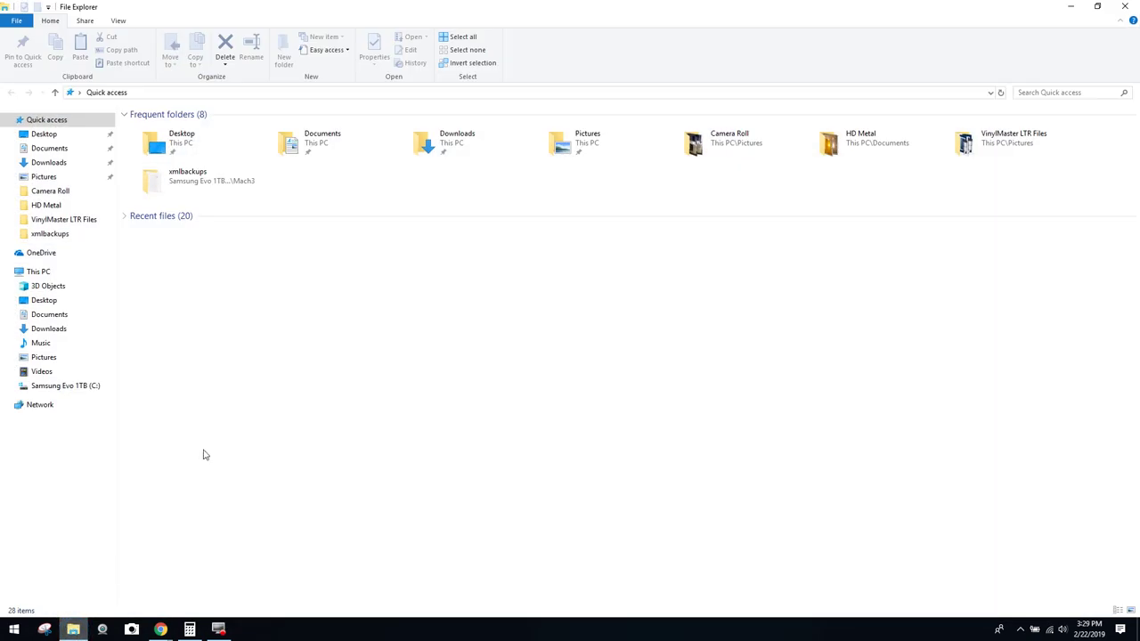
pyautogui.click(68, 396)
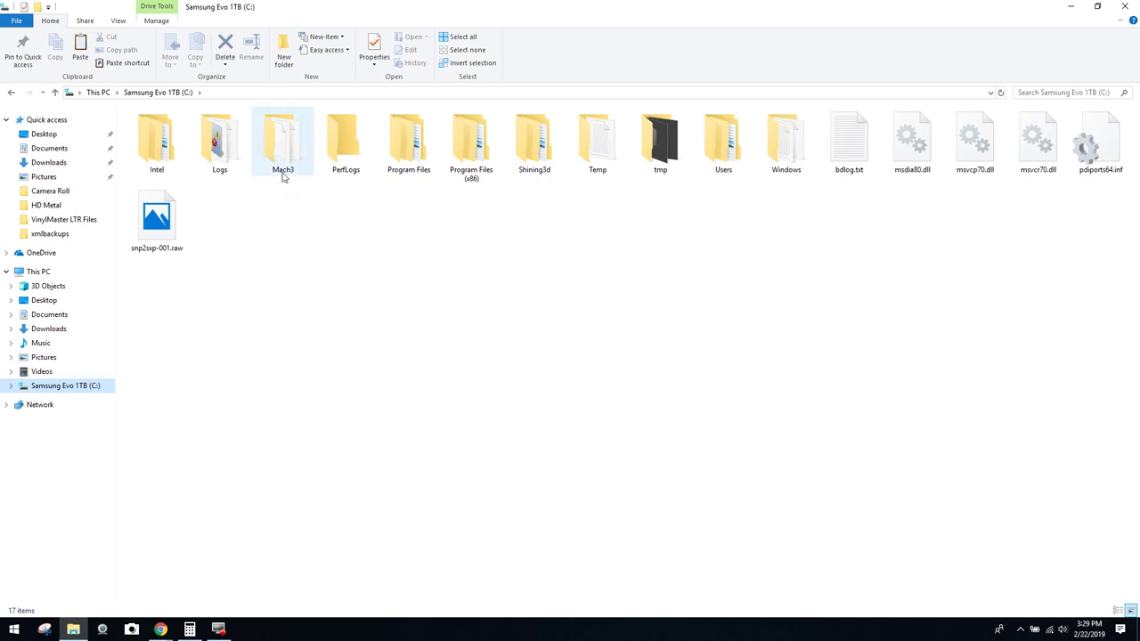
pyautogui.doubleClick(281, 167)
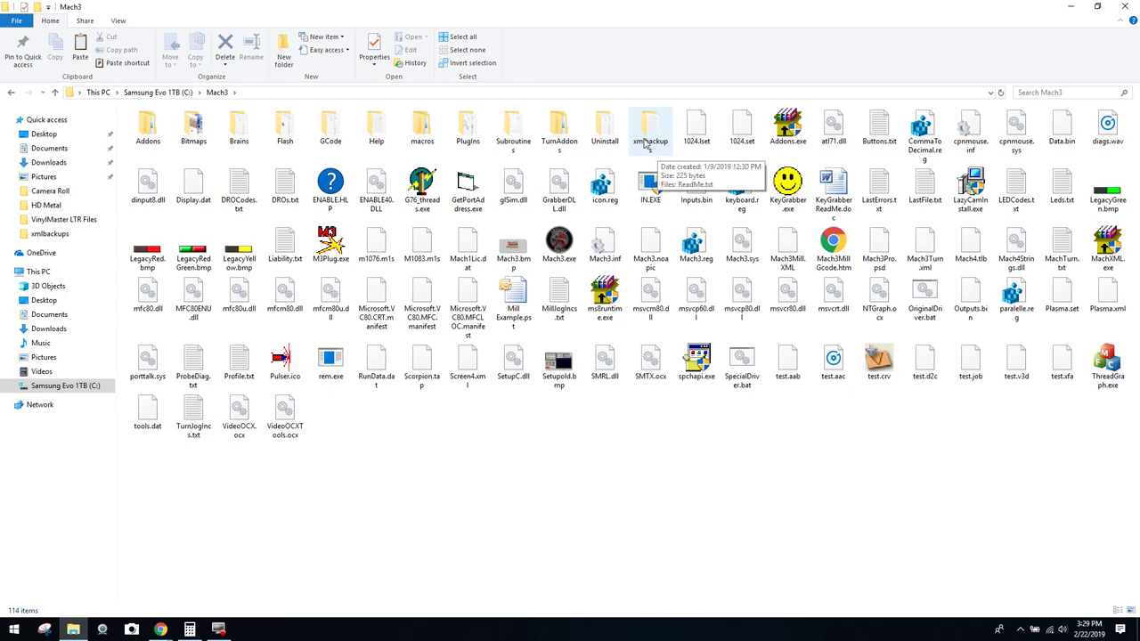
pyautogui.doubleClick(647, 143)
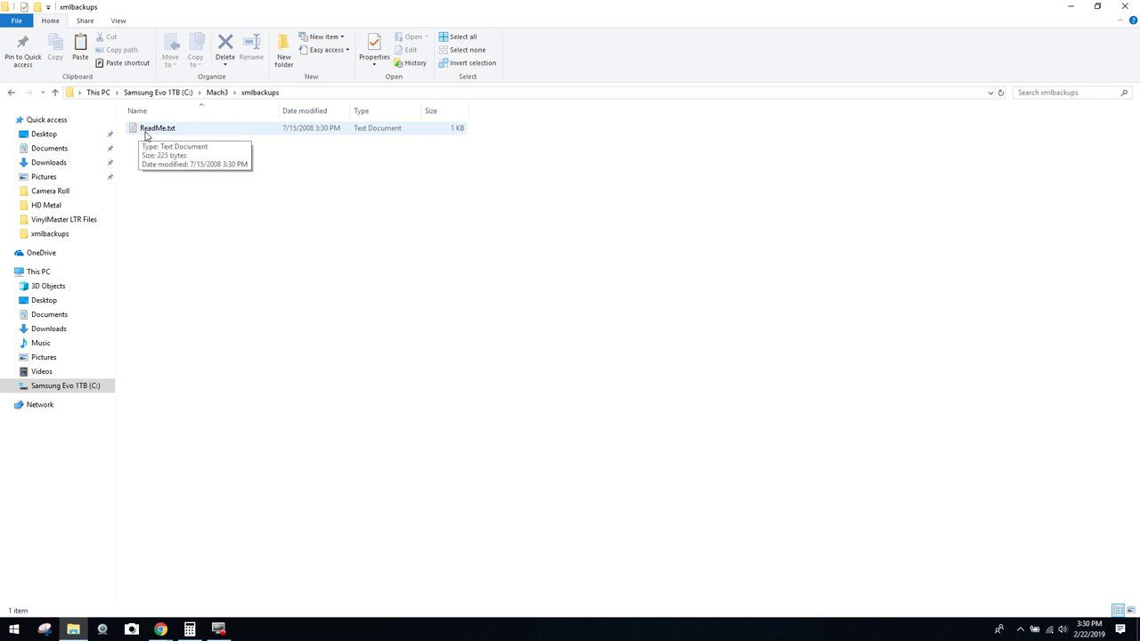
pyautogui.doubleClick(152, 128)
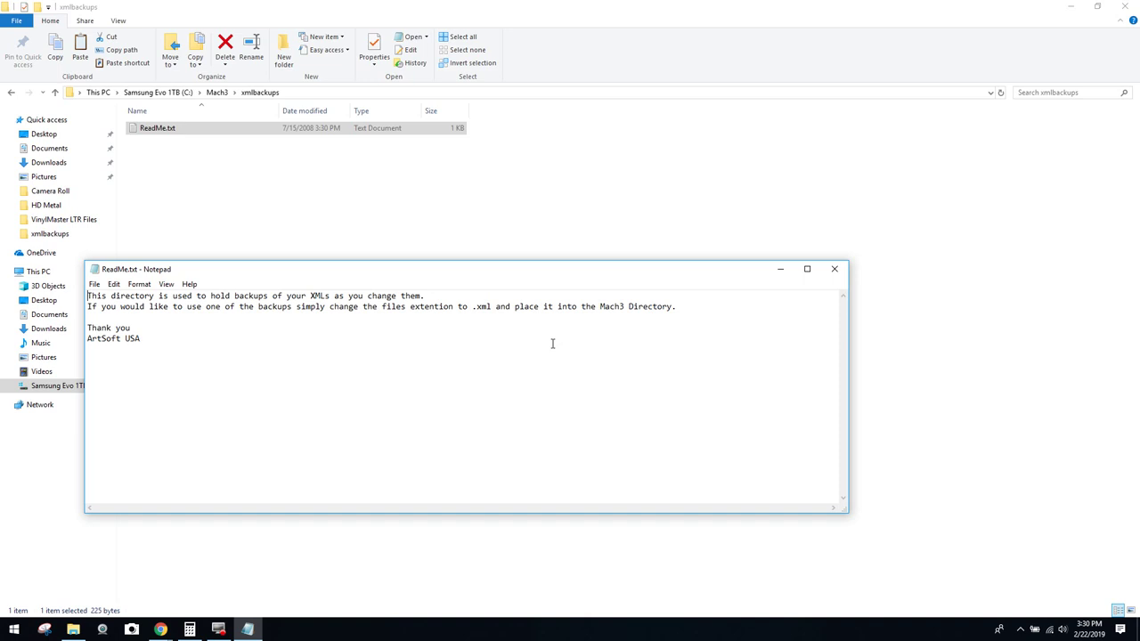
pyautogui.click(838, 270)
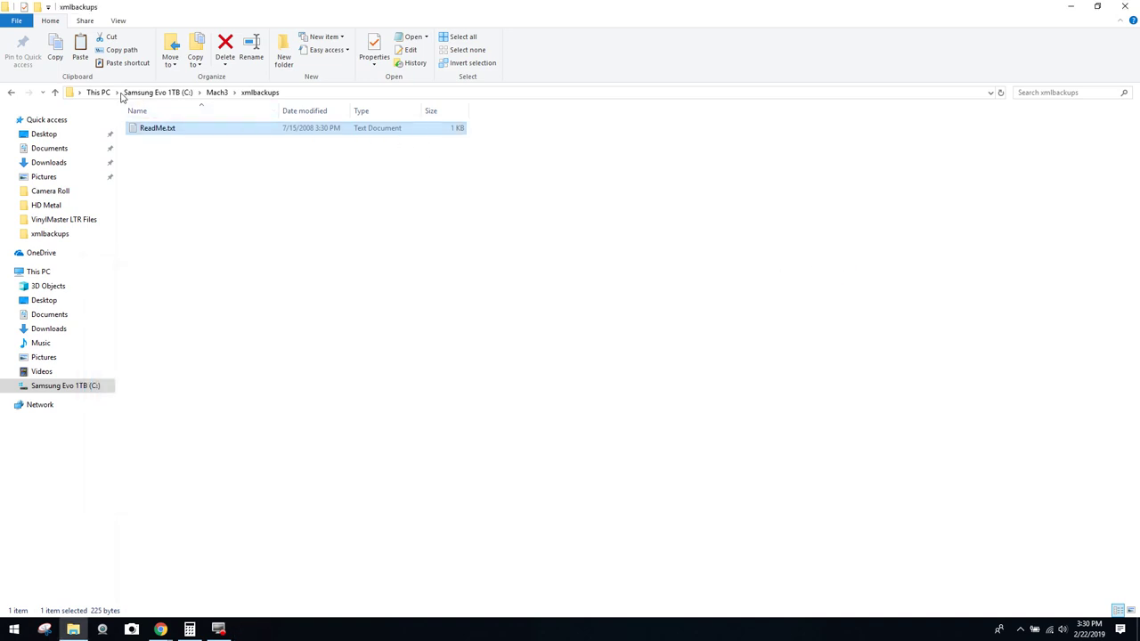
# - Return to the Mach3 folder and close File Explorer
pyautogui.click(55, 93)
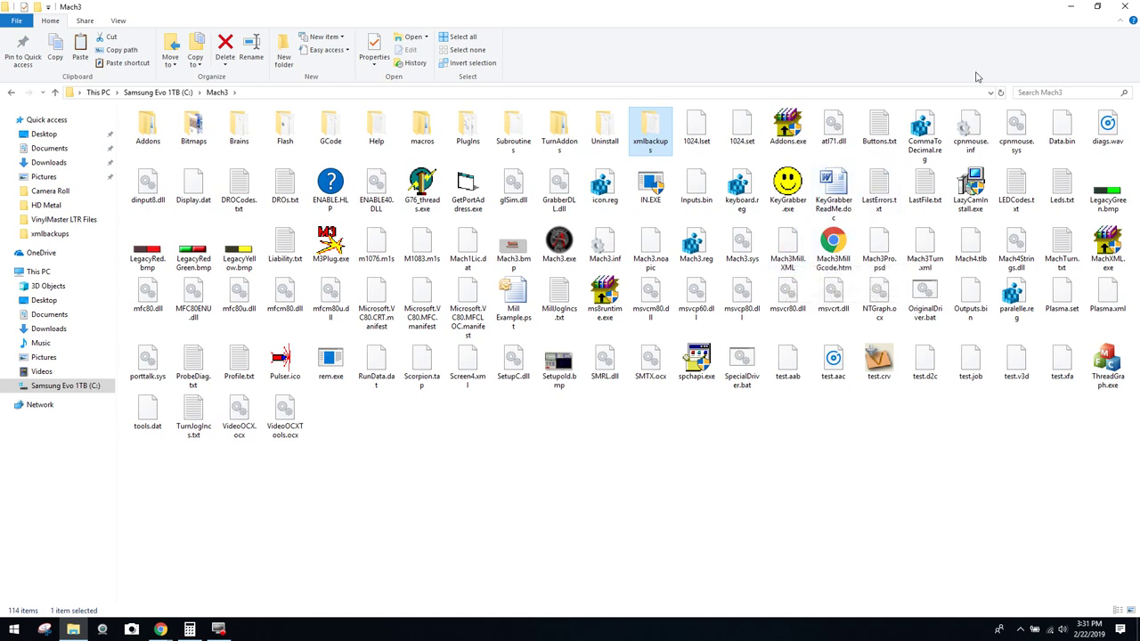
pyautogui.click(1124, 7)
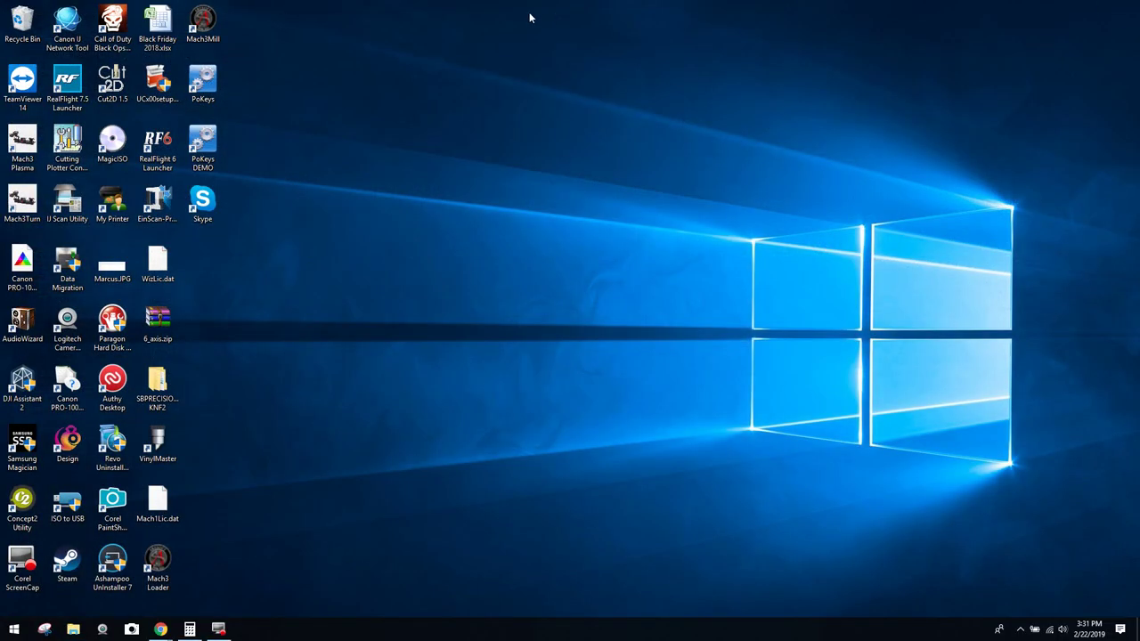
# - Launch Mach3 on the Mach3Mill profile with Normal Printer port Operation and clear the emergency reset
pyautogui.doubleClick(212, 38)
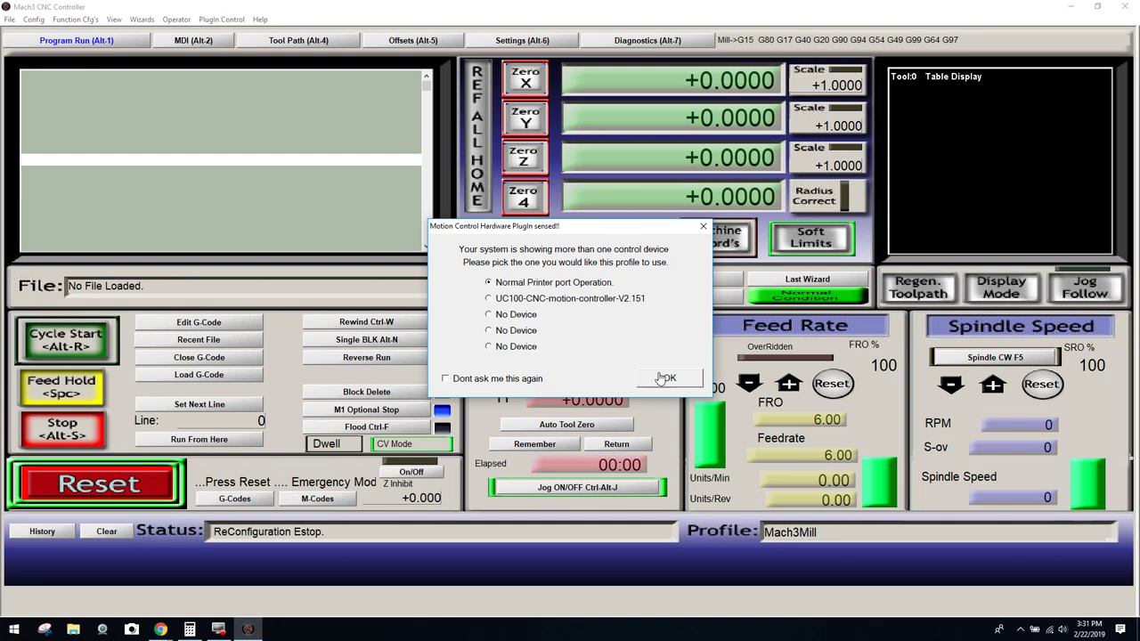
pyautogui.click(664, 378)
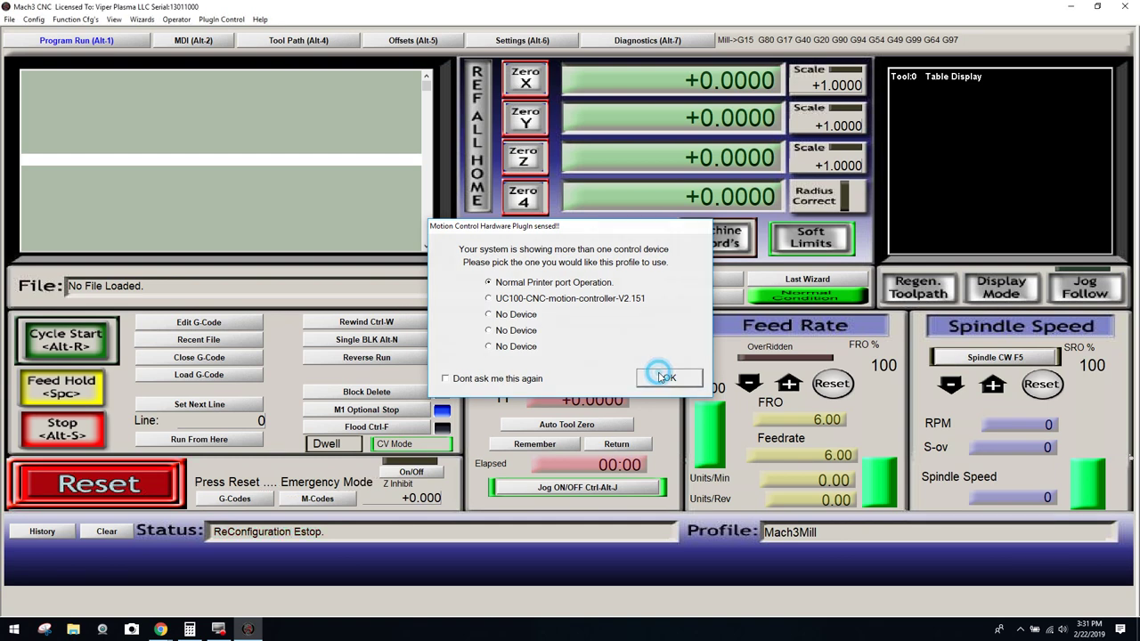
pyautogui.click(116, 486)
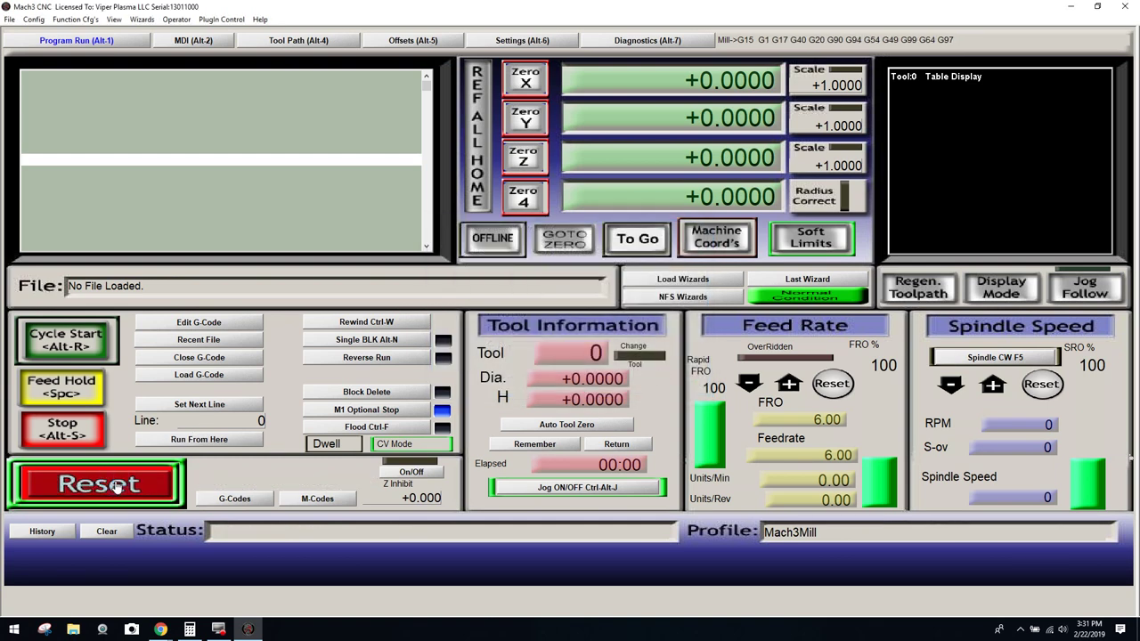
# - Save the settings with Config > Save Settings and shut Mach3 down
pyautogui.click(34, 18)
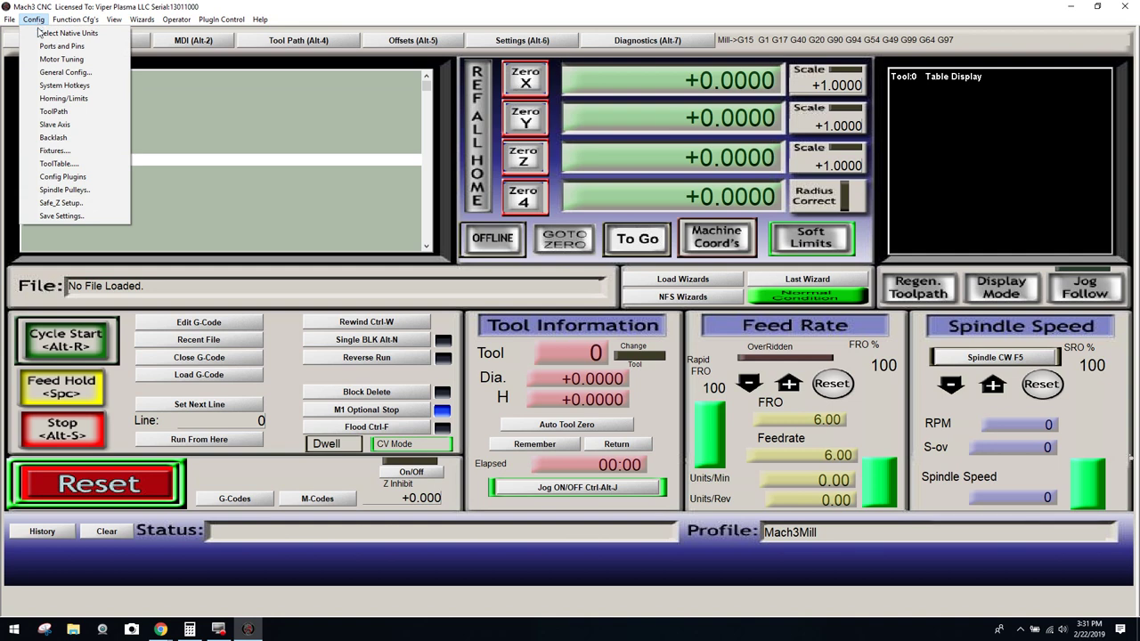
pyautogui.click(63, 215)
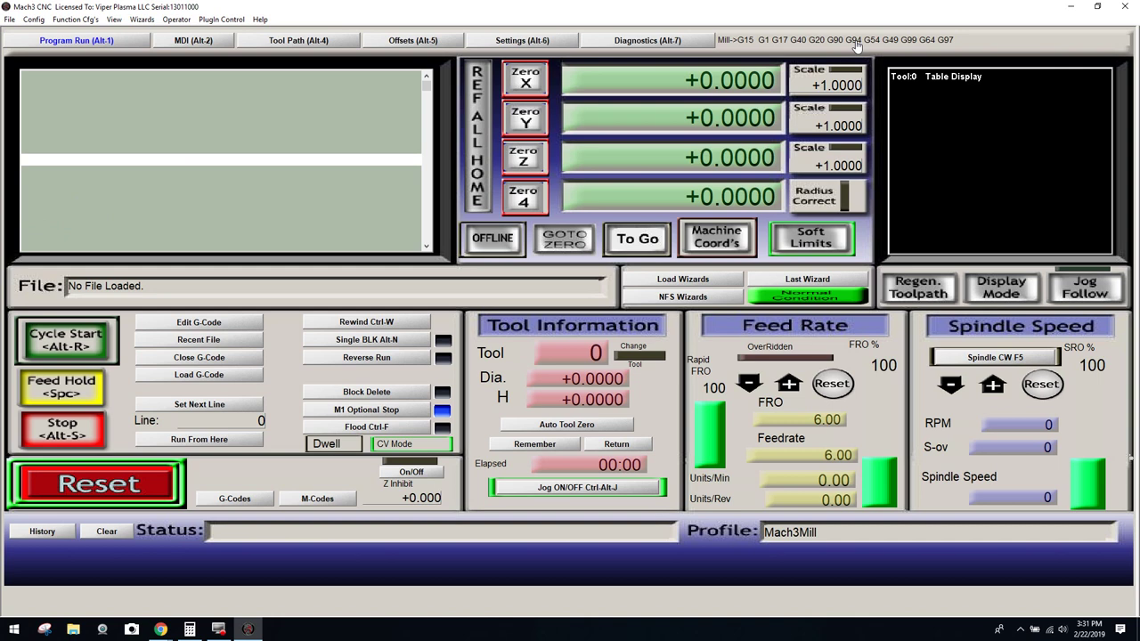
pyautogui.click(1127, 6)
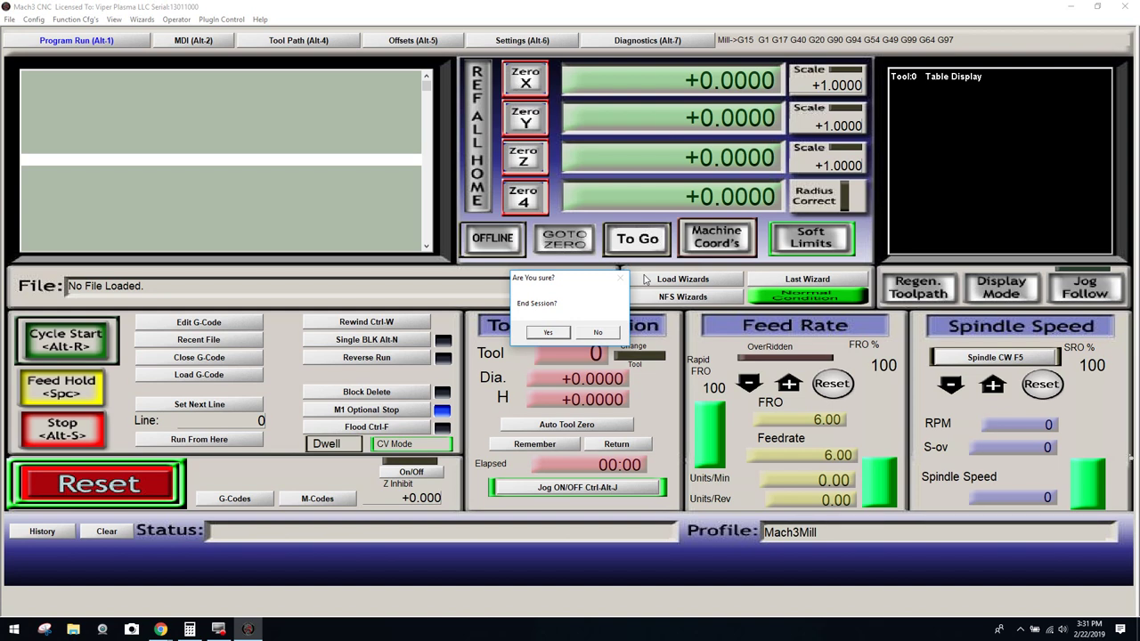
pyautogui.click(544, 335)
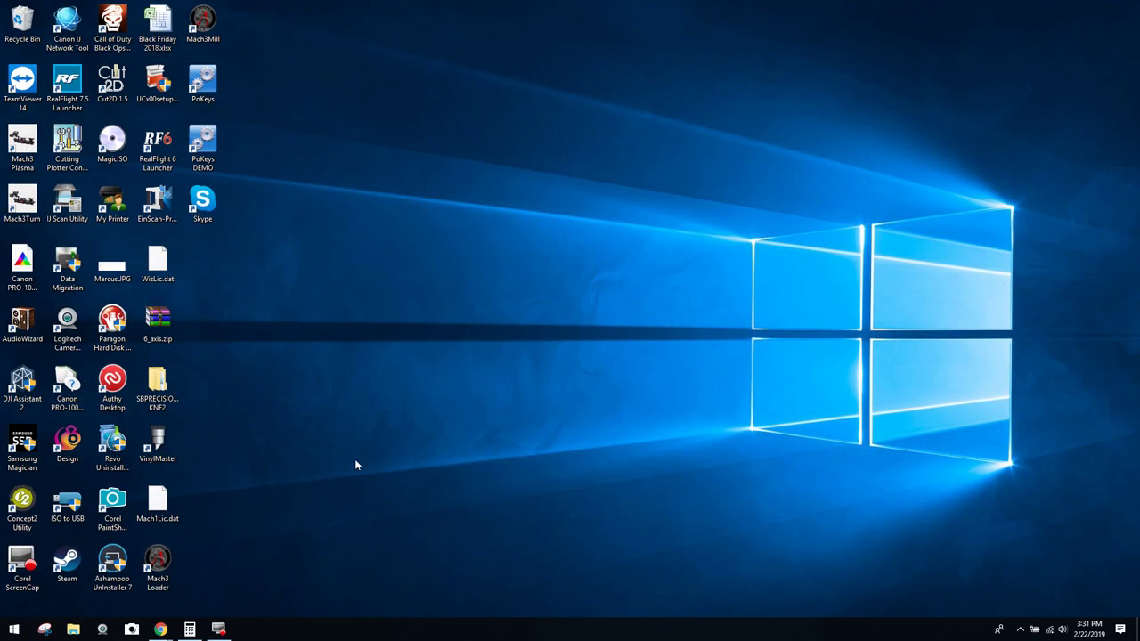
# - Reopen C:\Mach3\xmlbackups in File Explorer to find the new Mach3Mill.xb1 backup
pyautogui.click(75, 630)
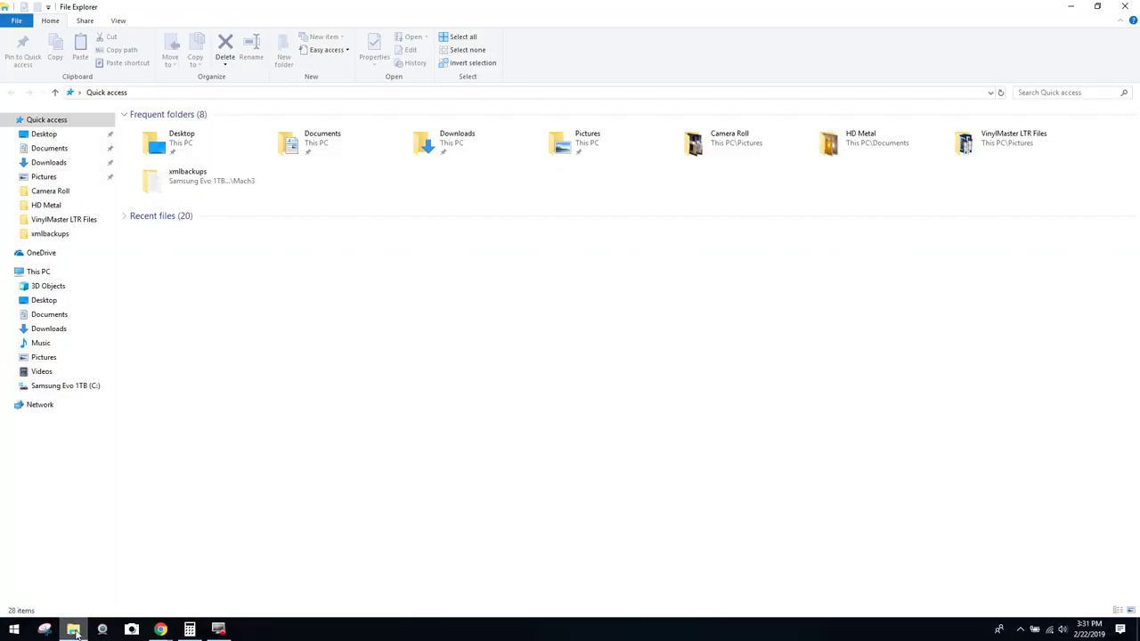
pyautogui.click(83, 390)
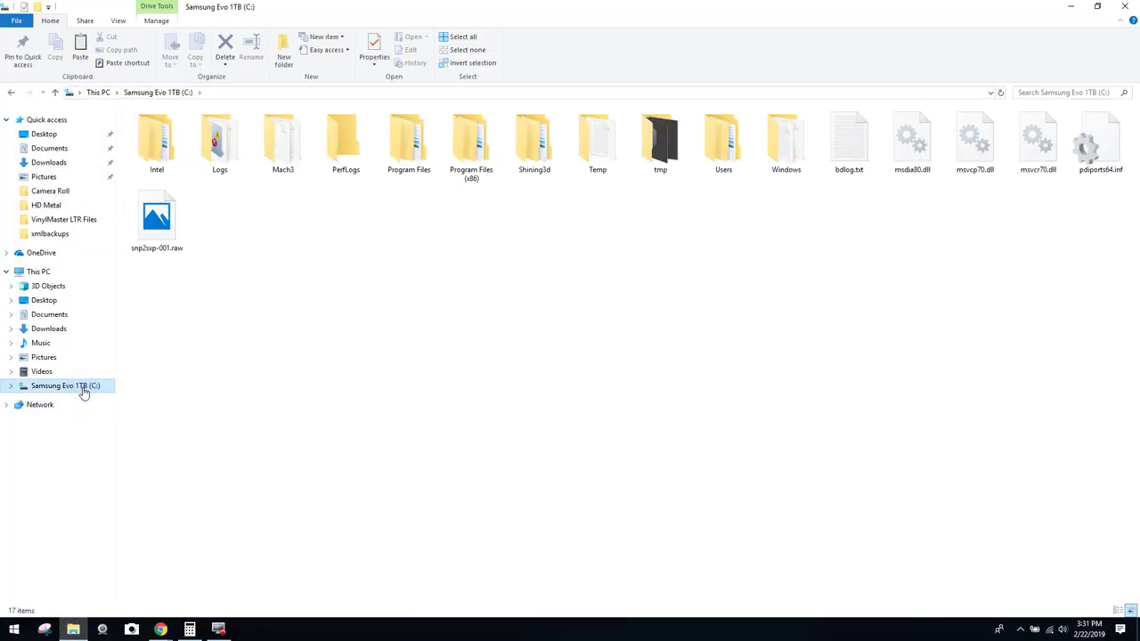
pyautogui.doubleClick(297, 157)
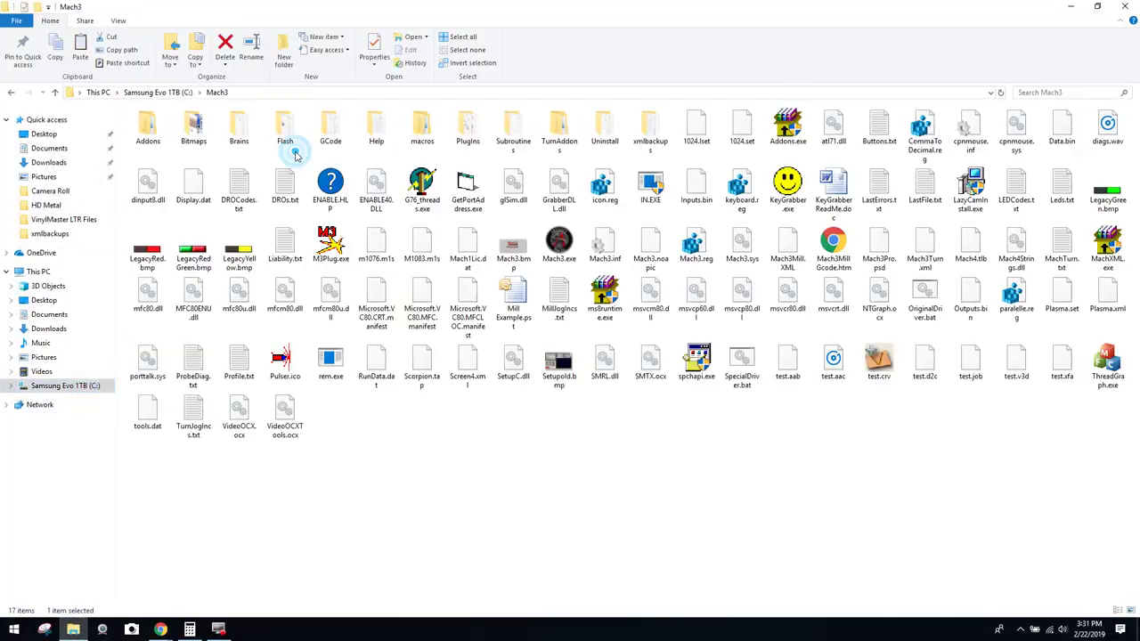
pyautogui.doubleClick(650, 144)
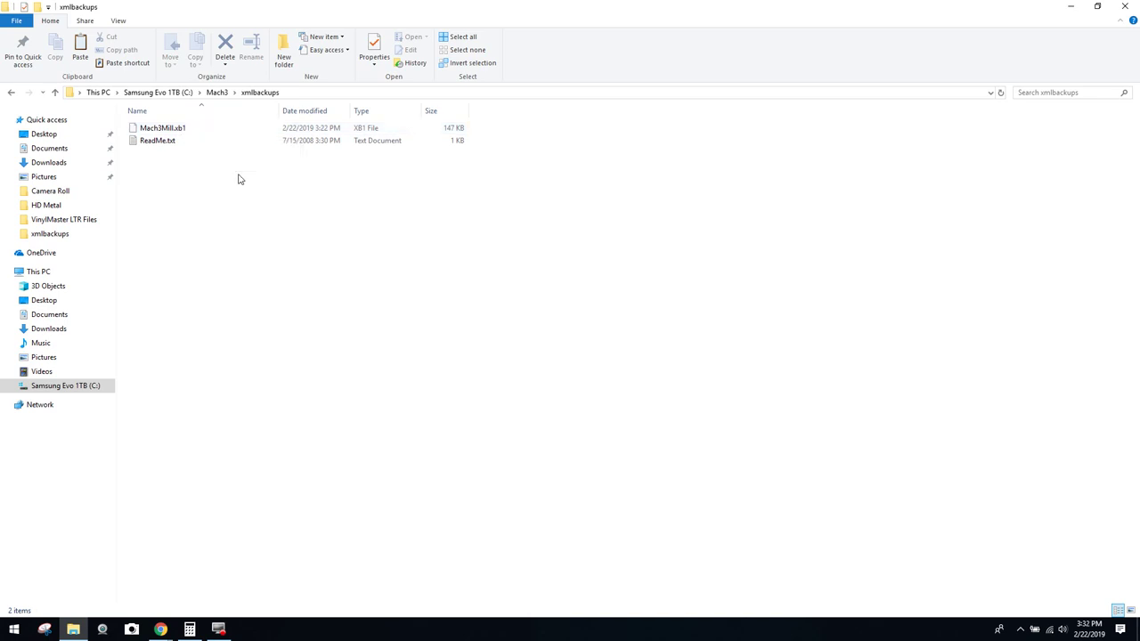
# - Copy Mach3Mill.xb1 and select the existing Mach3Mill.XML in the parent Mach3 folder
pyautogui.rightClick(161, 131)
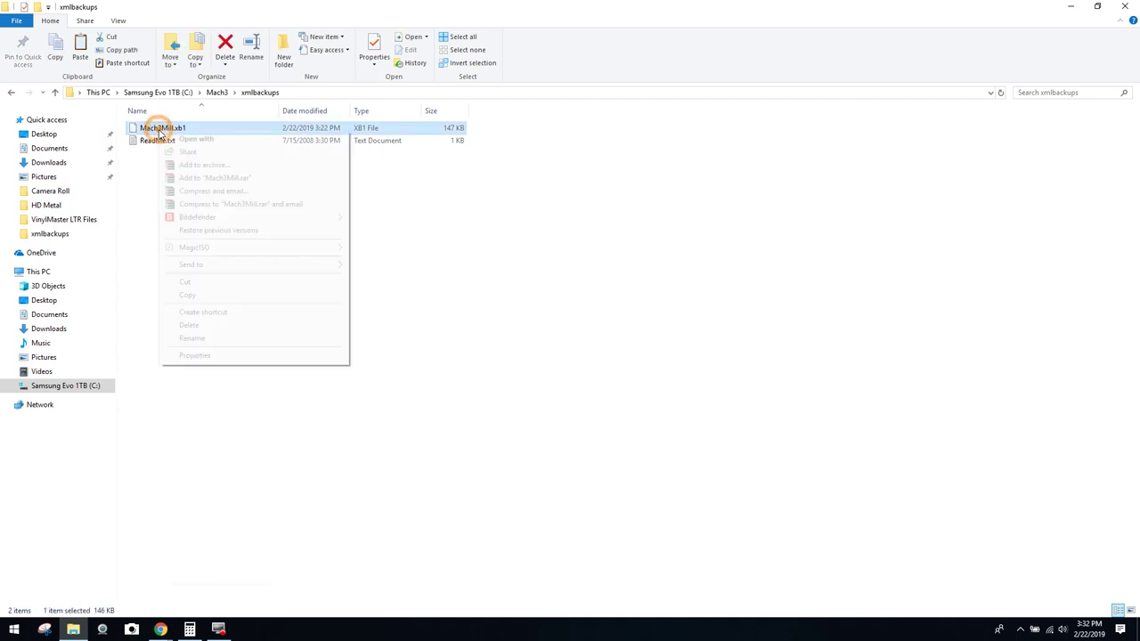
pyautogui.click(188, 295)
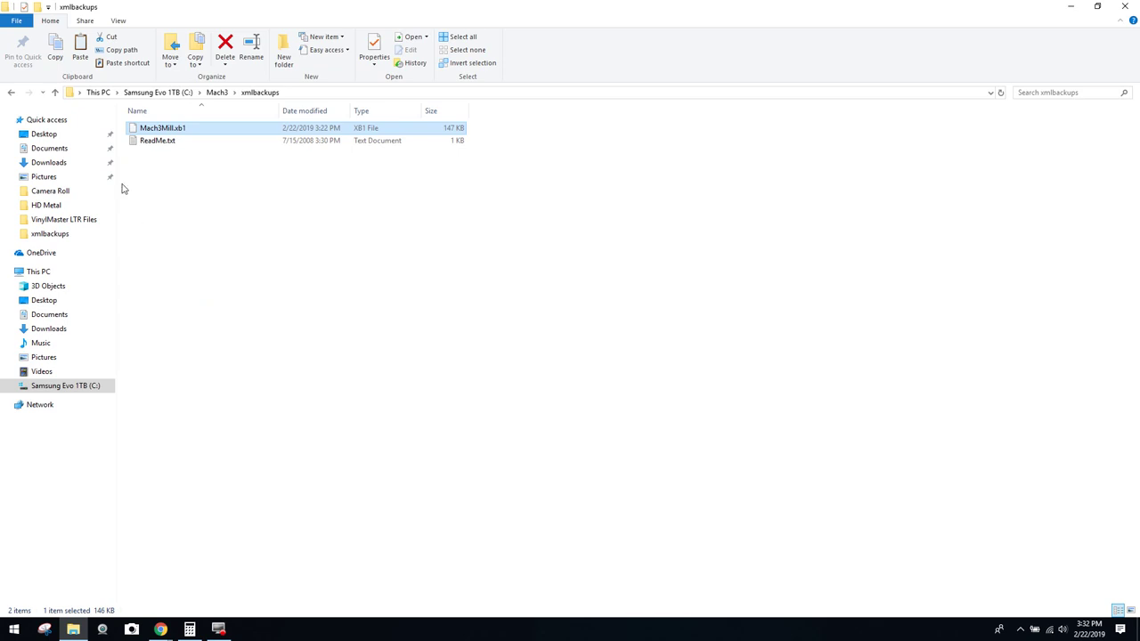
pyautogui.click(56, 93)
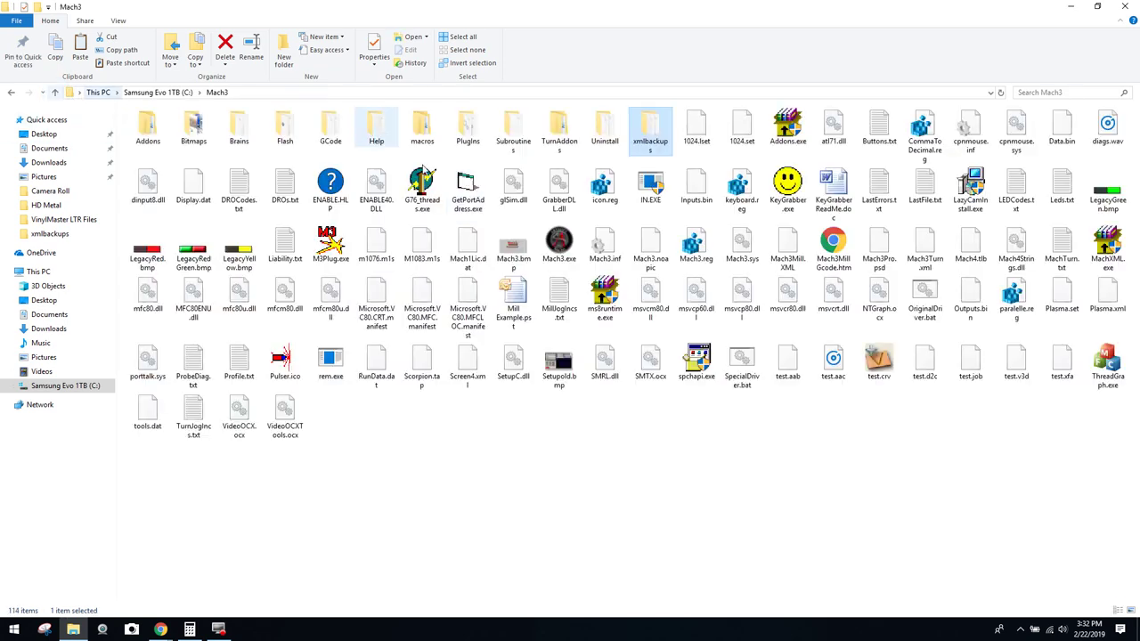
pyautogui.click(788, 253)
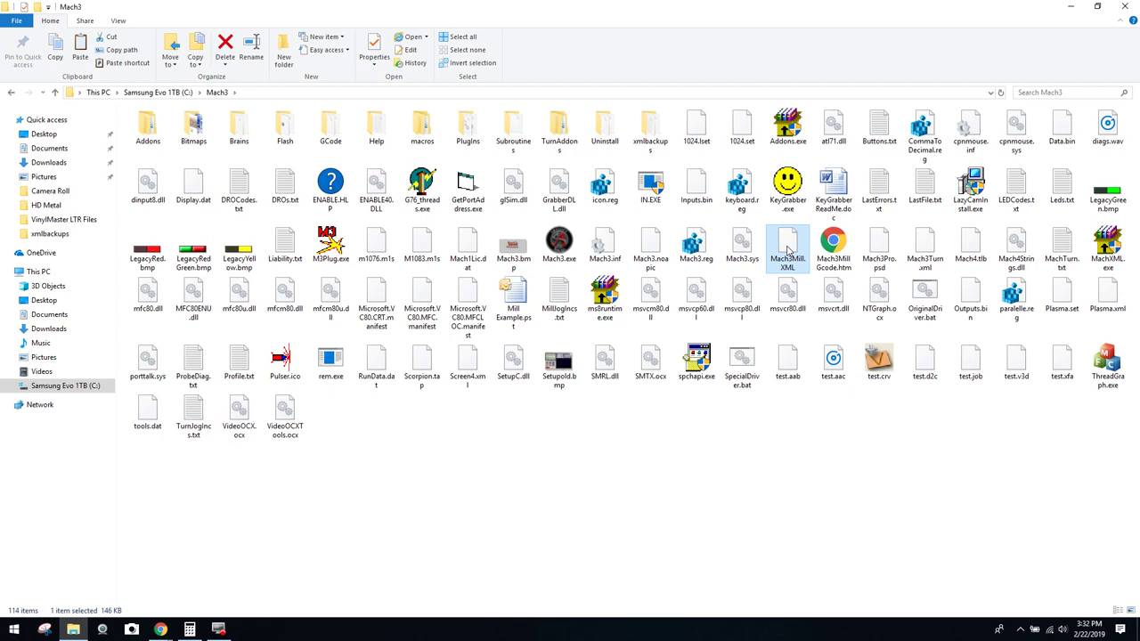
# - Delete the old Mach3Mill.XML and paste the Mach3Mill.xb1 backup into the Mach3 folder
pyautogui.press('Delete')
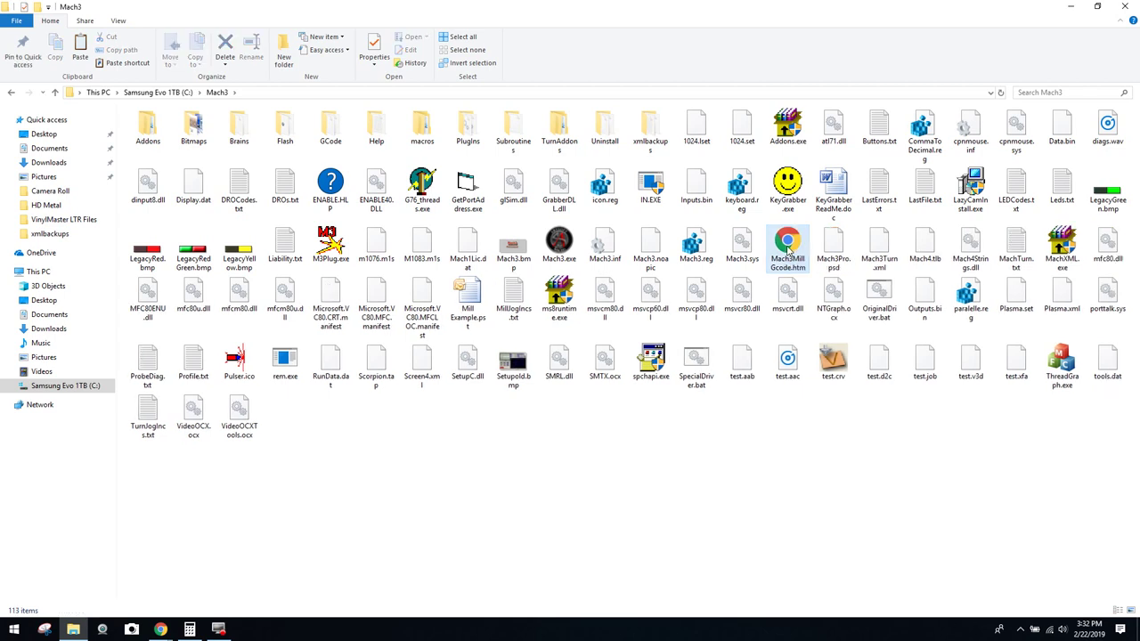
pyautogui.rightClick(737, 404)
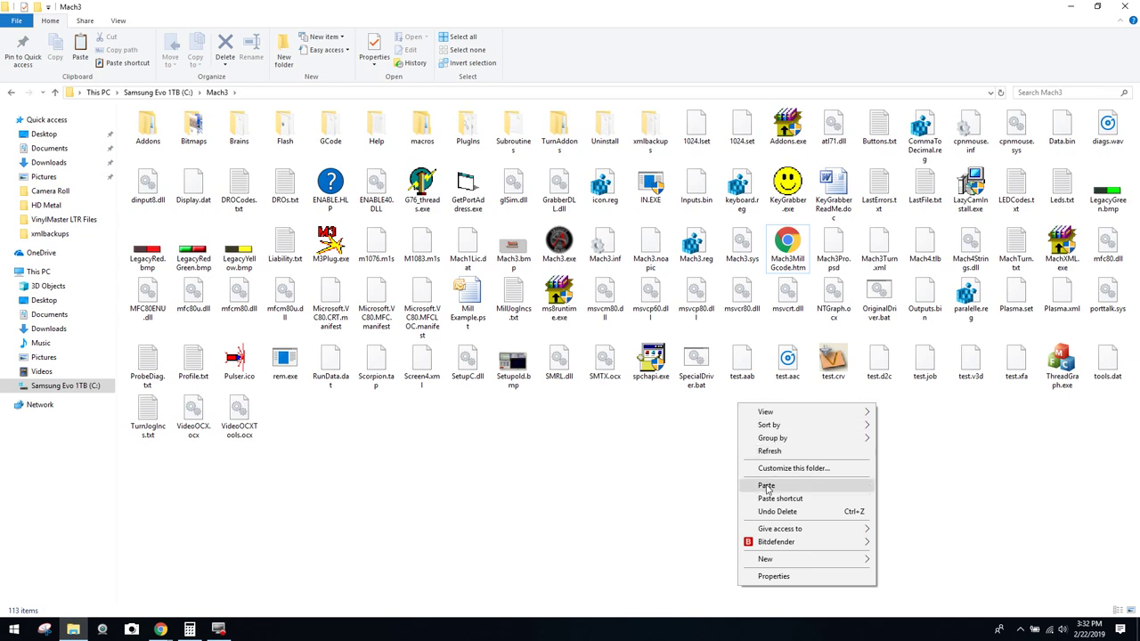
pyautogui.click(766, 486)
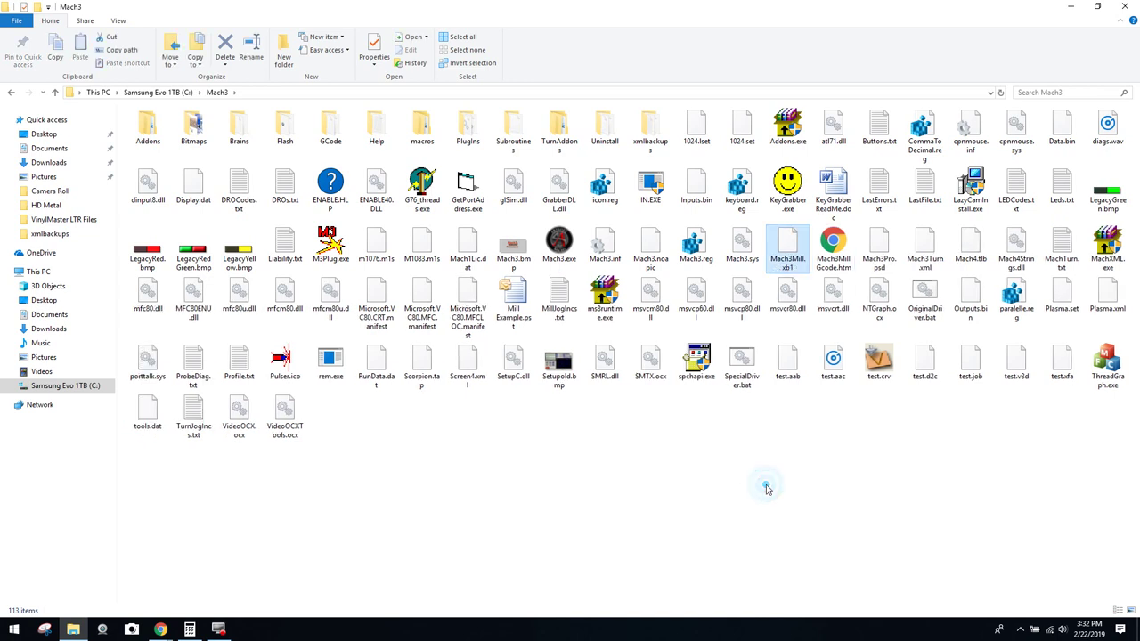
# - Rename the pasted Mach3Mill.xb1 to Mach3Mill.XML, confirm the extension change, and close Explorer
pyautogui.rightClick(789, 270)
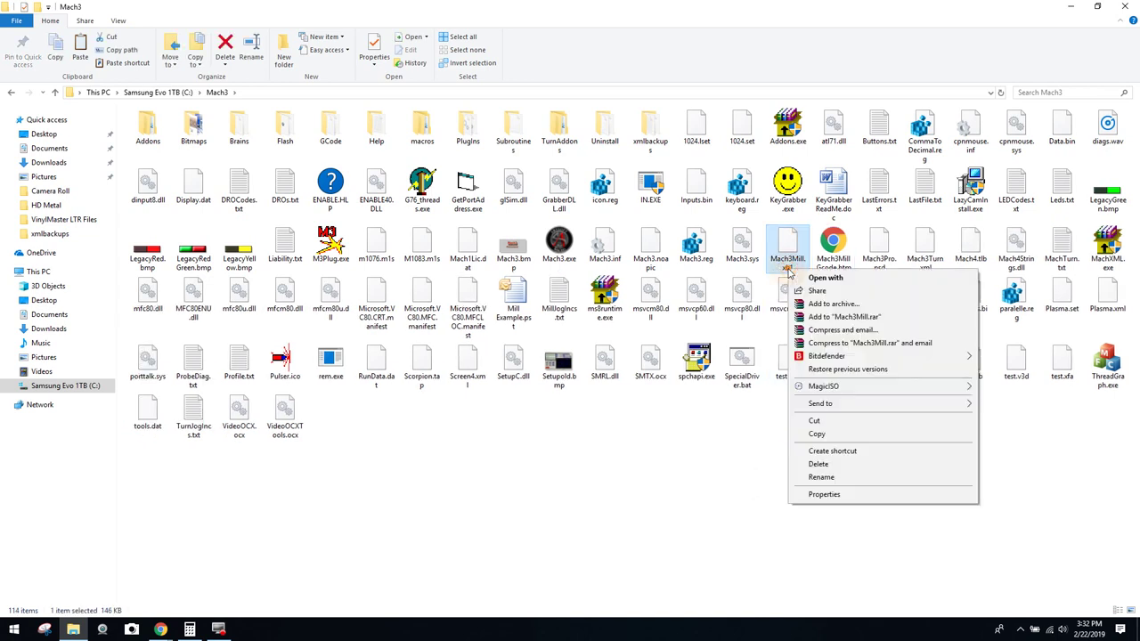
pyautogui.click(837, 477)
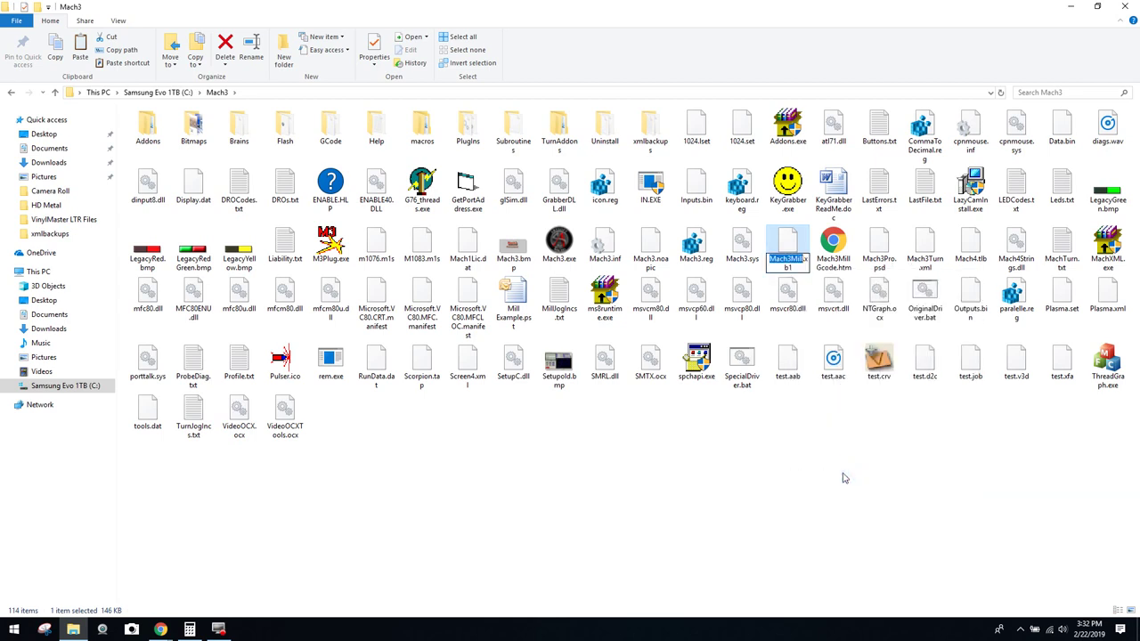
pyautogui.click(805, 263)
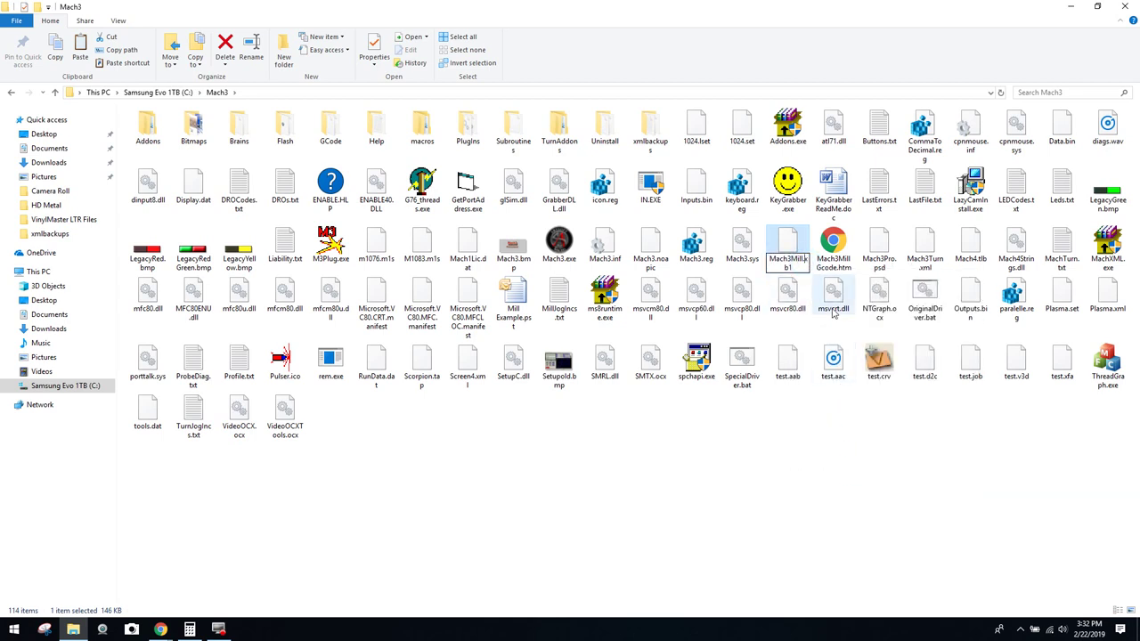
pyautogui.press('BackSpace')
pyautogui.press('BackSpace')
pyautogui.press('BackSpace')
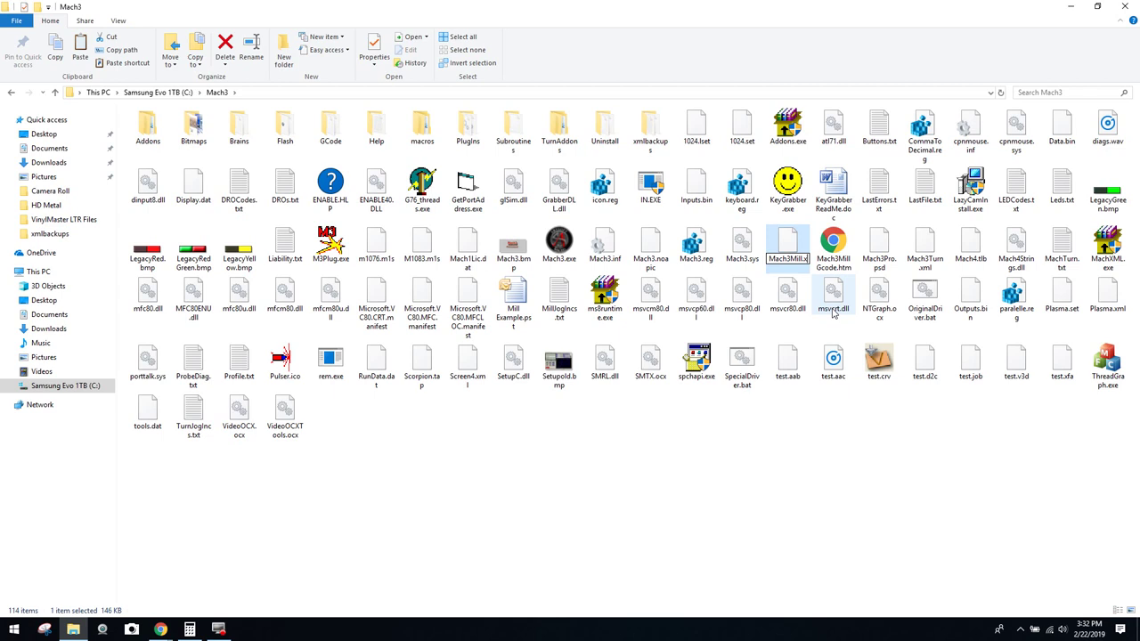
pyautogui.write('XML')
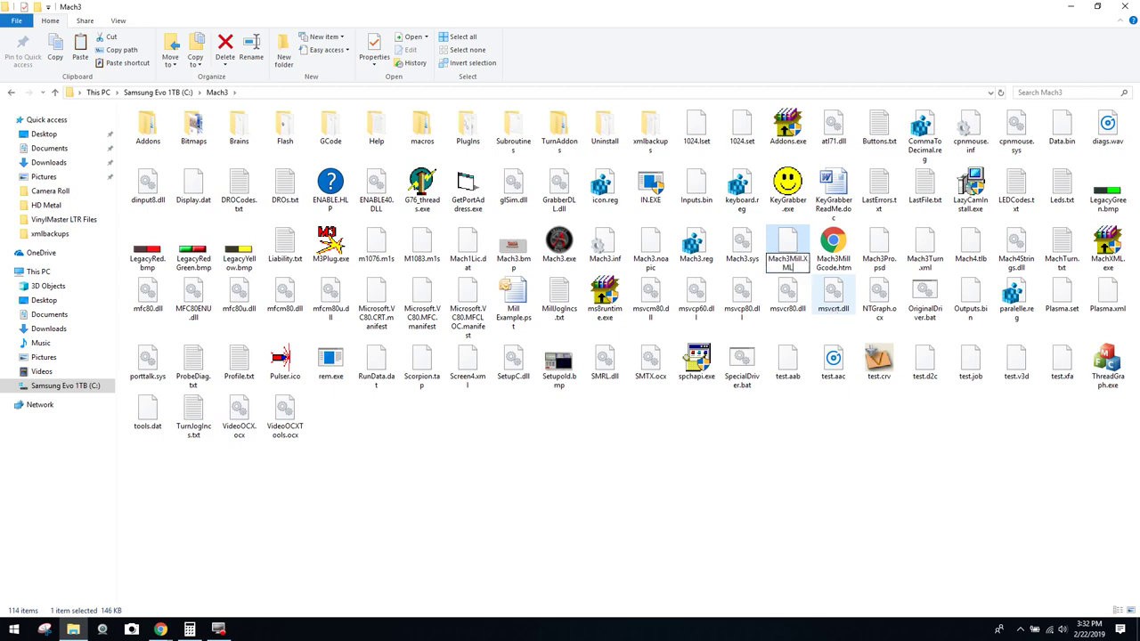
pyautogui.press('Return')
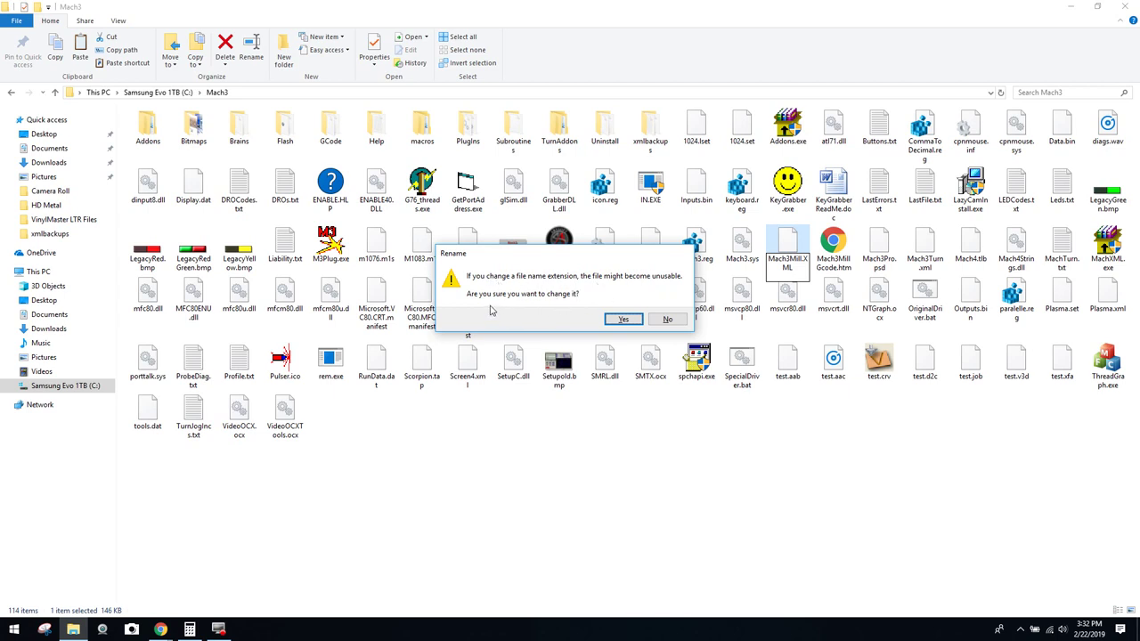
pyautogui.click(623, 319)
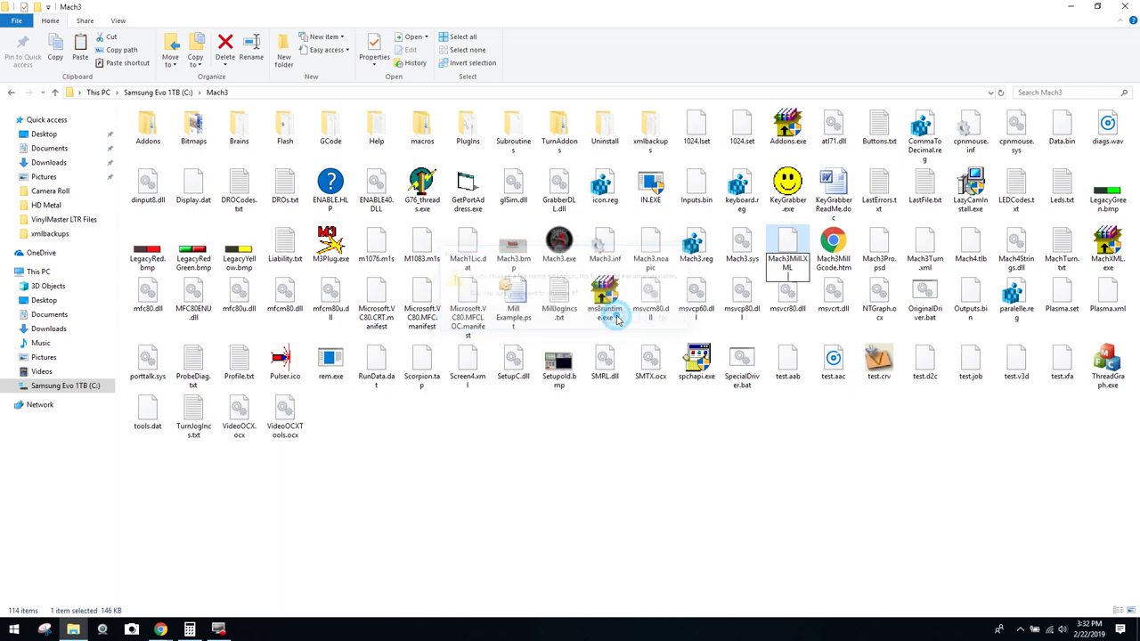
pyautogui.click(1126, 7)
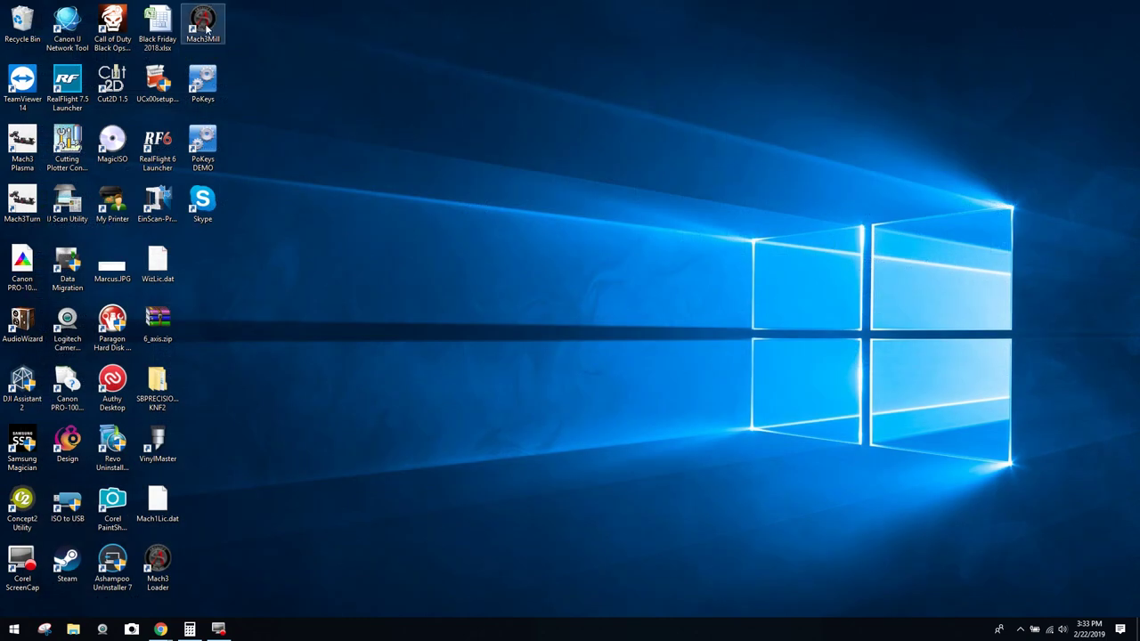
# - Relaunch Mach3 on the restored Mach3Mill profile, clear the emergency stop, then close it
pyautogui.doubleClick(205, 27)
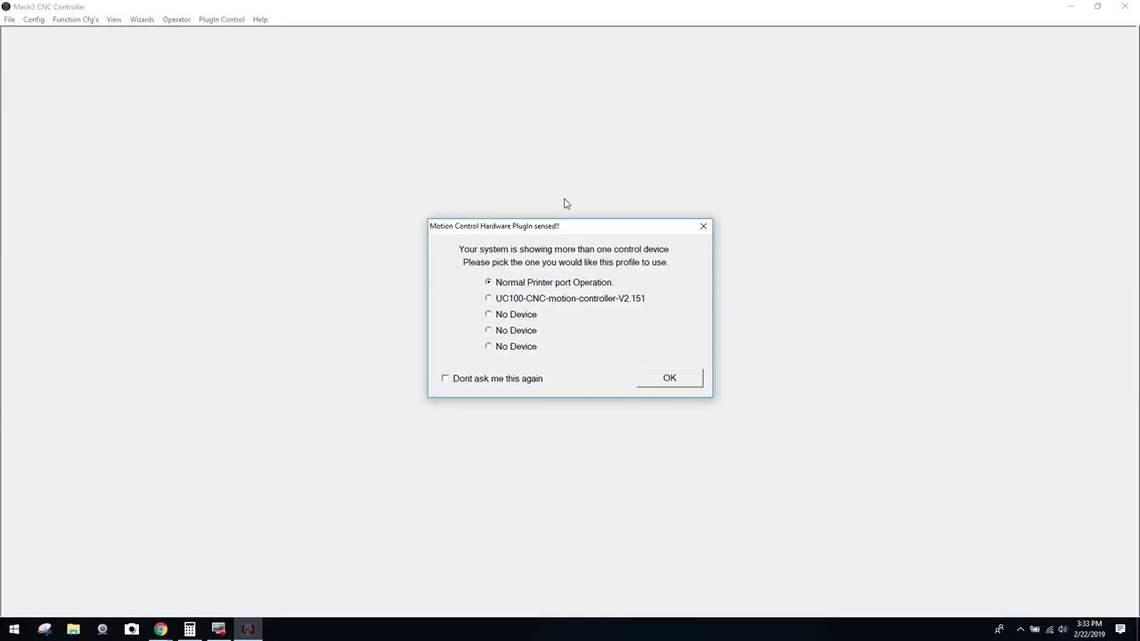
pyautogui.click(668, 377)
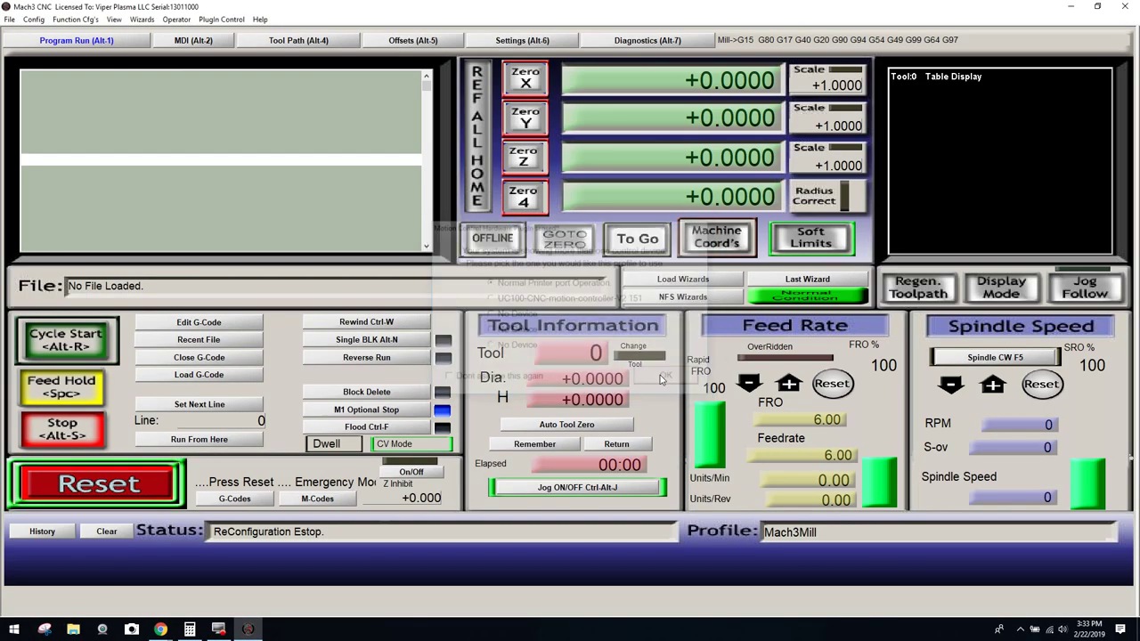
pyautogui.click(149, 468)
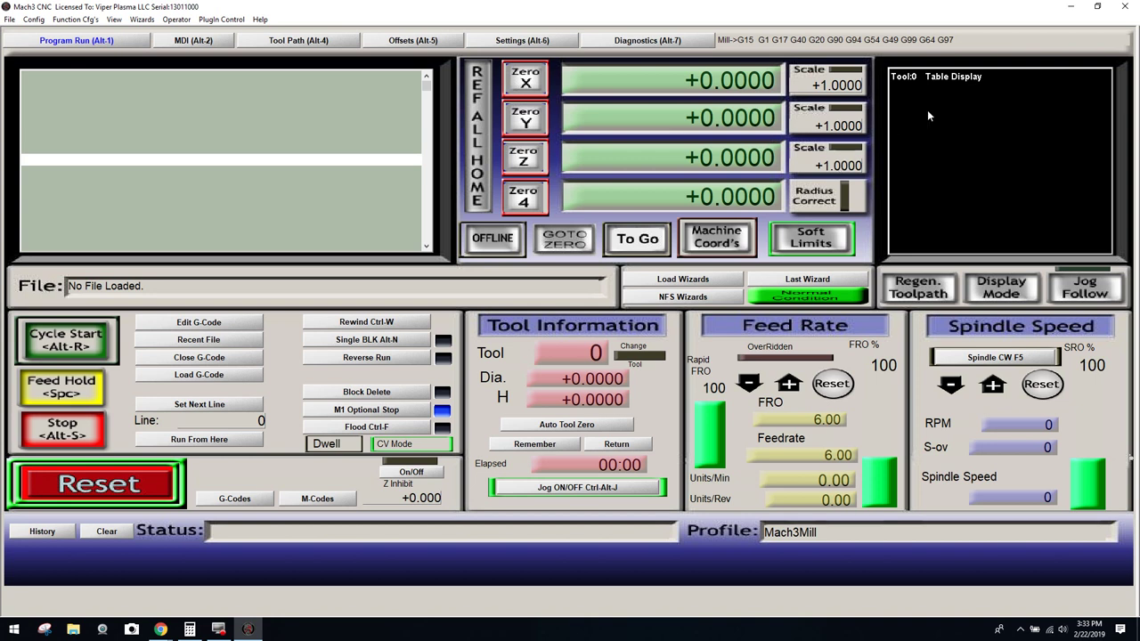
pyautogui.click(1128, 9)
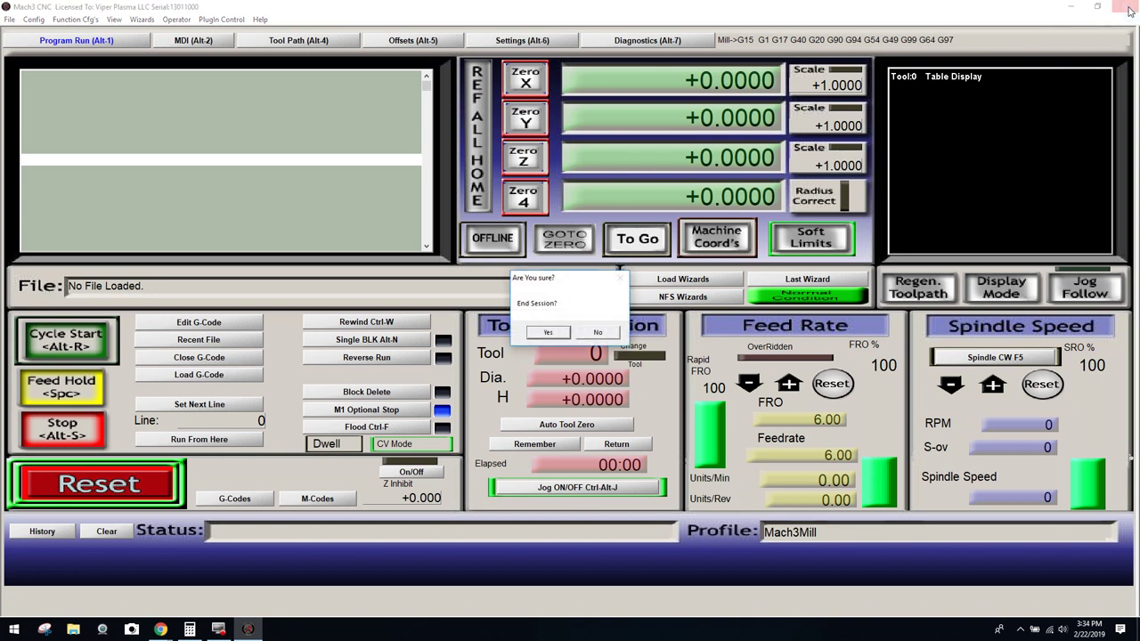
# - Confirm ending the Mach3 session and open C:\Mach3 in File Explorer
pyautogui.click(548, 332)
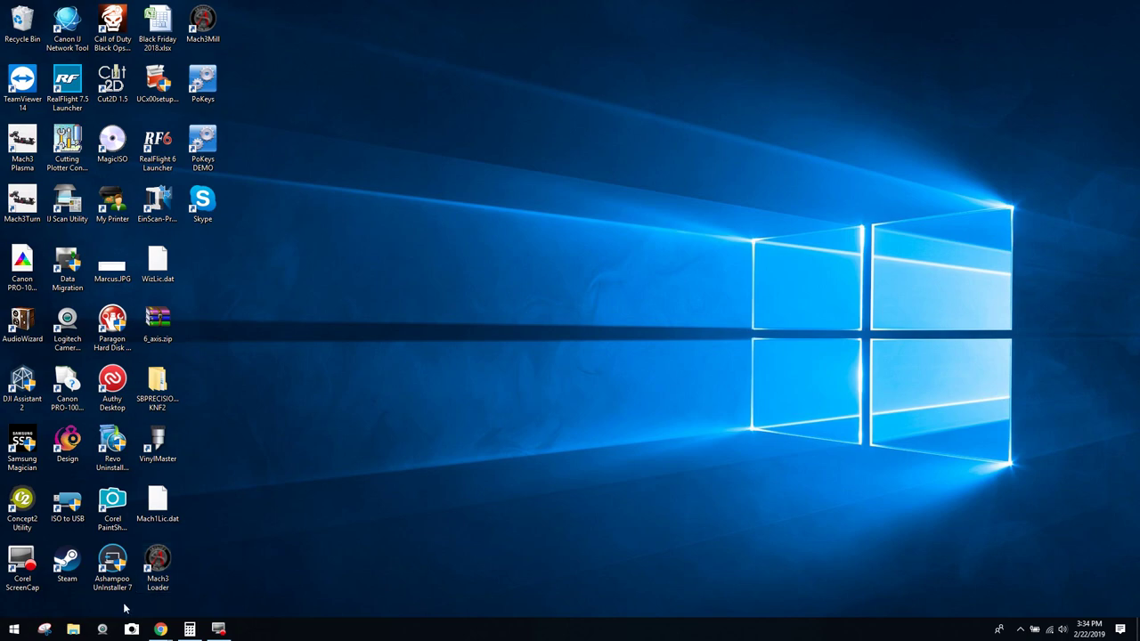
pyautogui.click(76, 629)
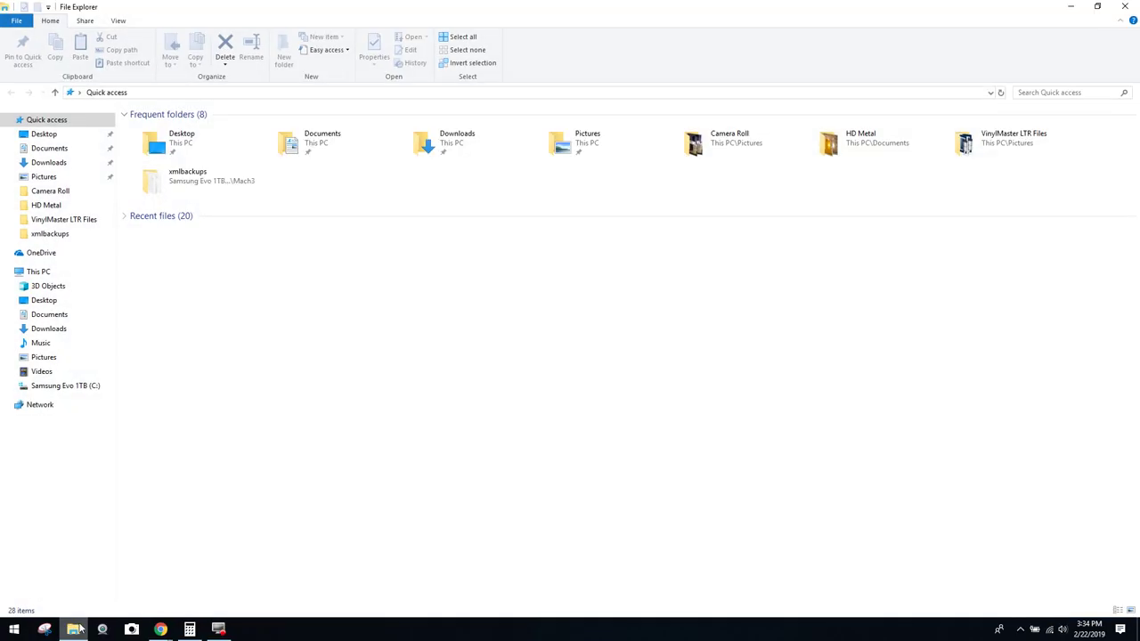
pyautogui.click(64, 387)
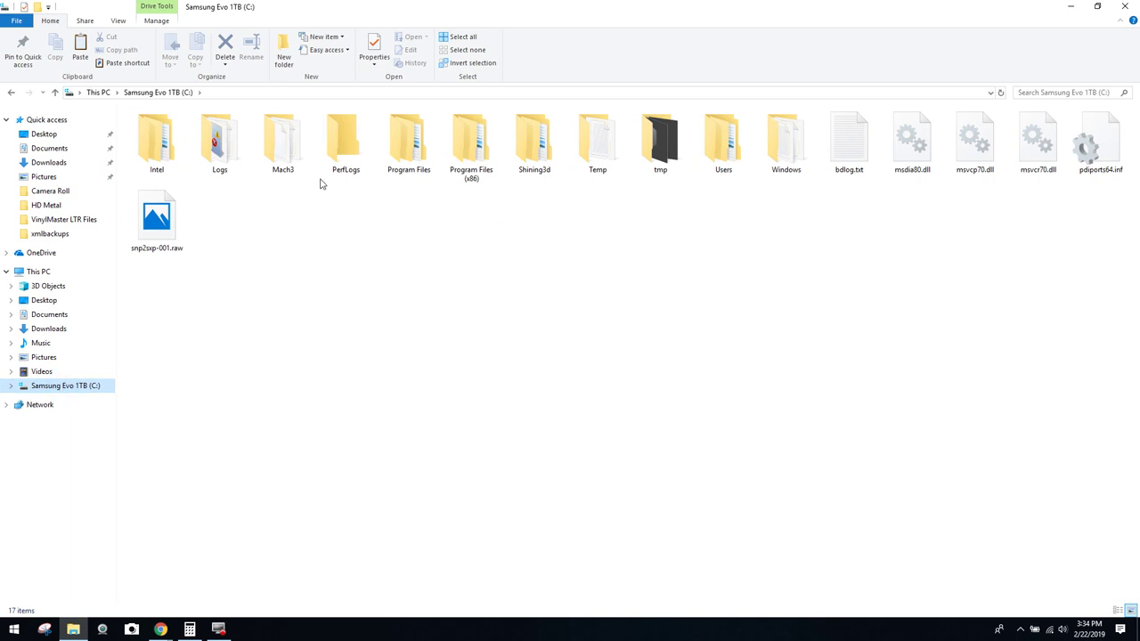
pyautogui.doubleClick(284, 147)
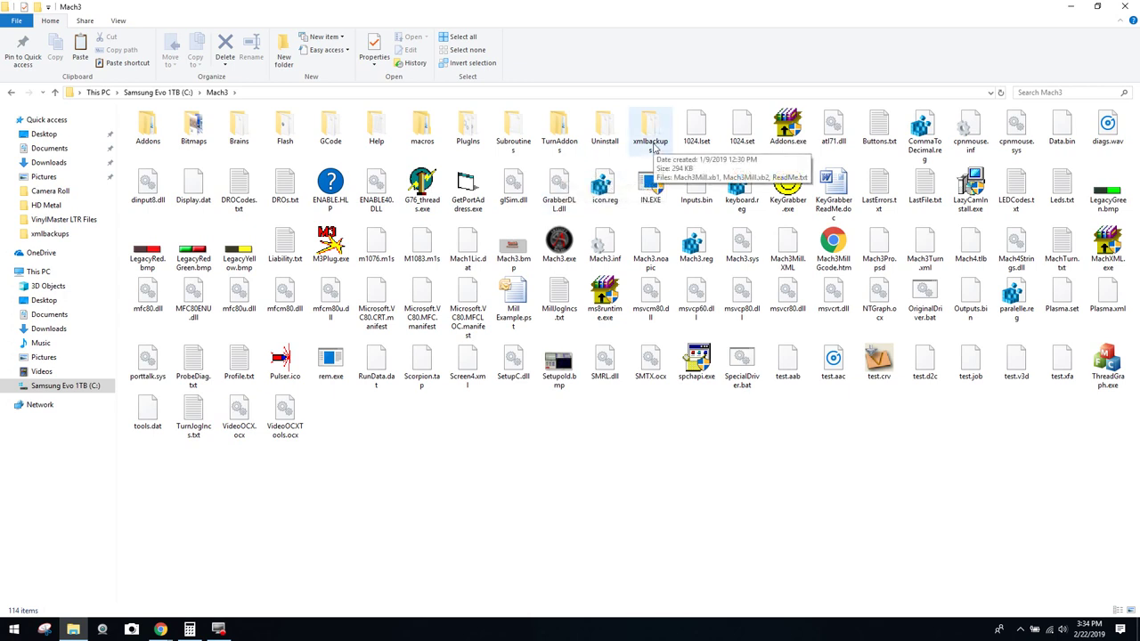
# - Open xmlbackups to view Mach3Mill.xb1, Mach3Mill.xb2 and ReadMe.txt
pyautogui.doubleClick(652, 145)
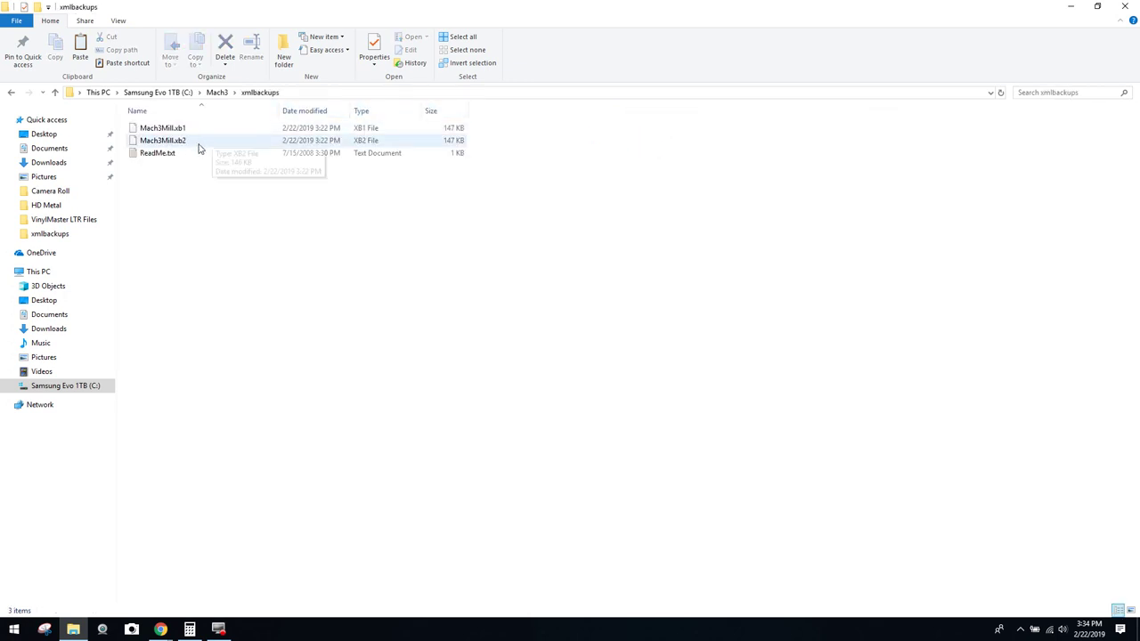